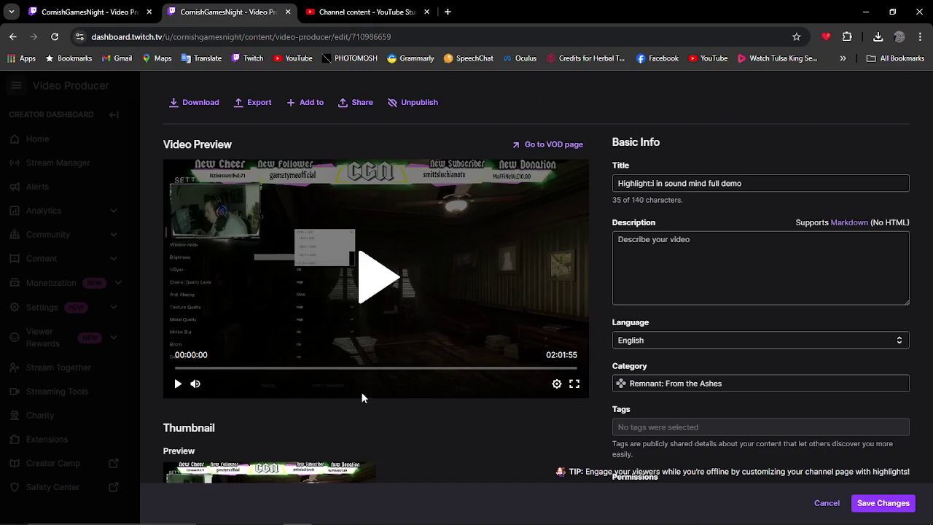
- Export 'Highlight:i in sound mind full demo' to YouTube and confirm it in Channel content
click(254, 108)
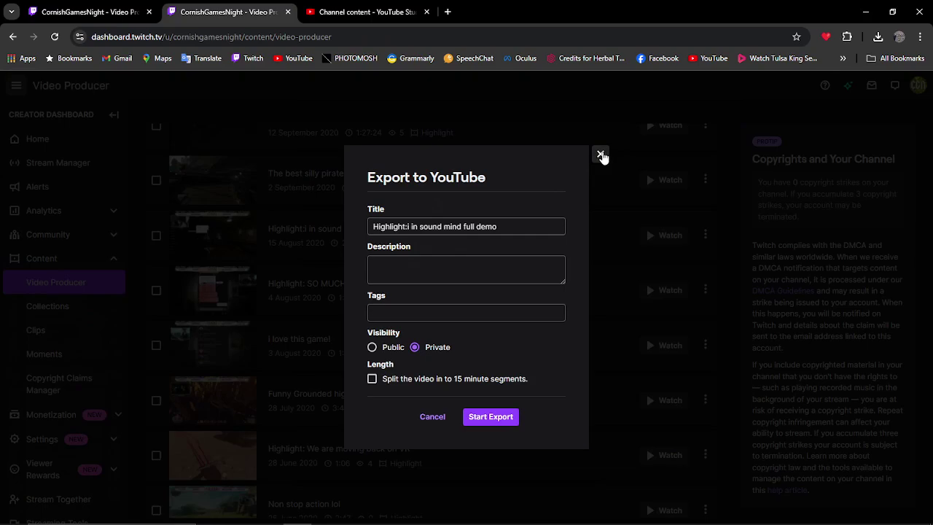
click(363, 12)
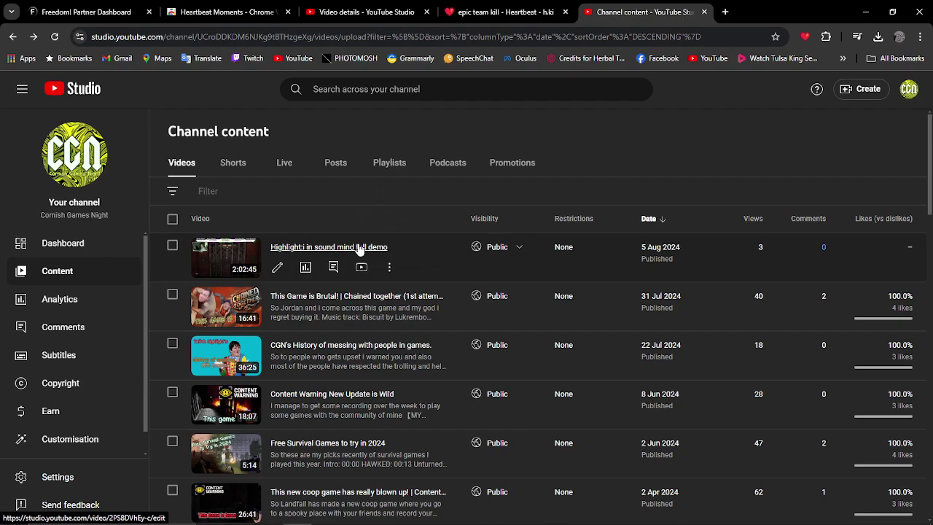
- Open the Video details page for 'Highlight:i in sound mind full demo' in YouTube Studio
click(360, 248)
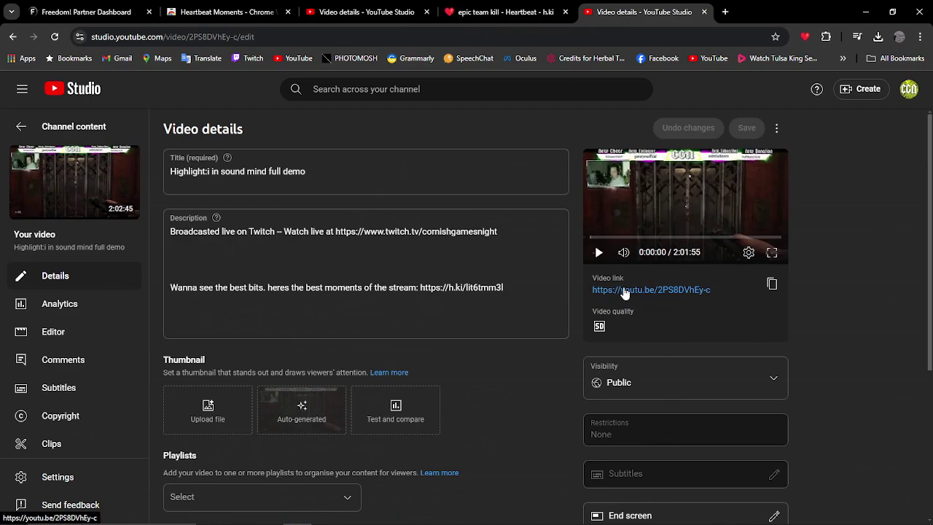
- Play the highlight, skip ahead to about 47 minutes, and show Heartbeat's '47:52 doll scare' moment
click(625, 290)
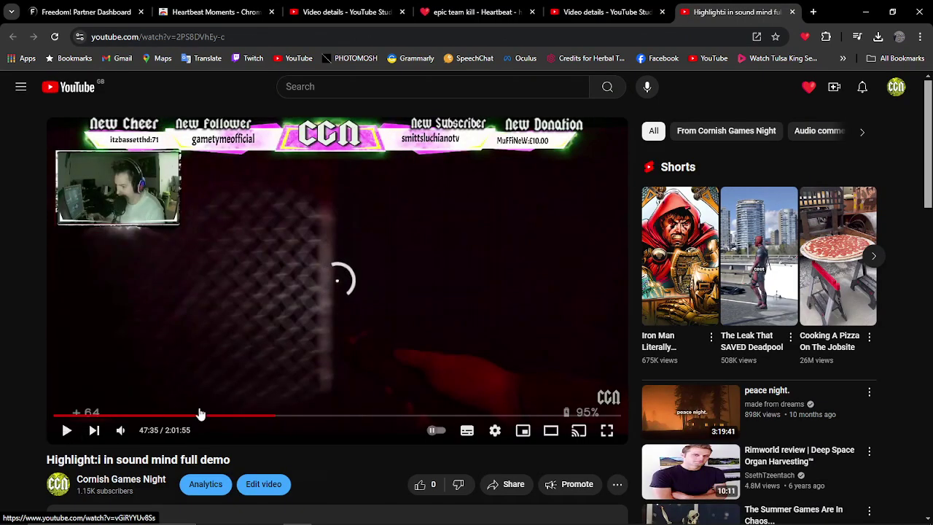
drag(201, 414, 277, 418)
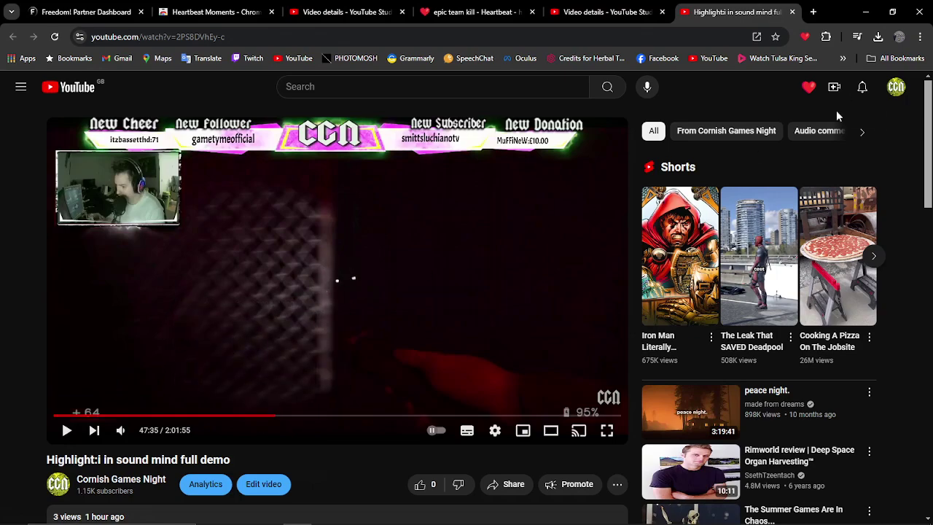
click(808, 38)
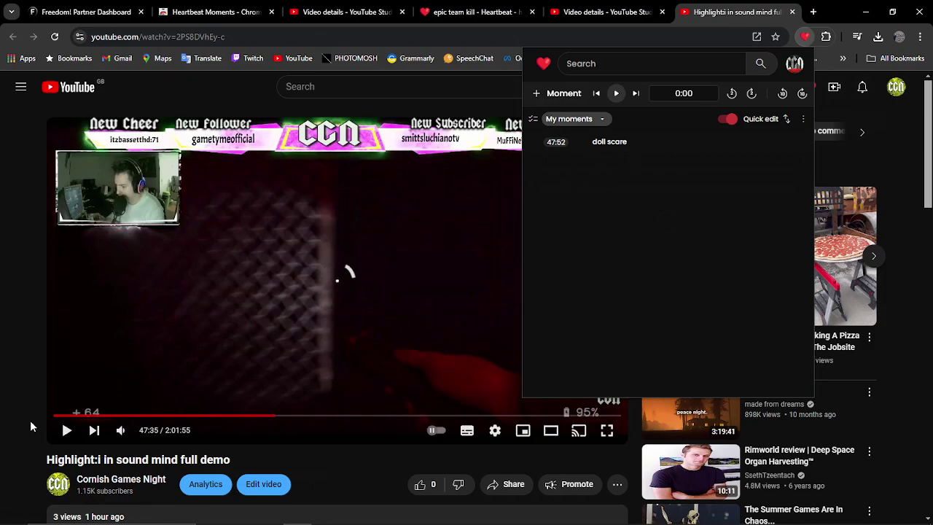
- Add a new Heartbeat moment, 'Moment 2', at 36:07 above the doll scare entry
click(298, 336)
mouse_move(807, 89)
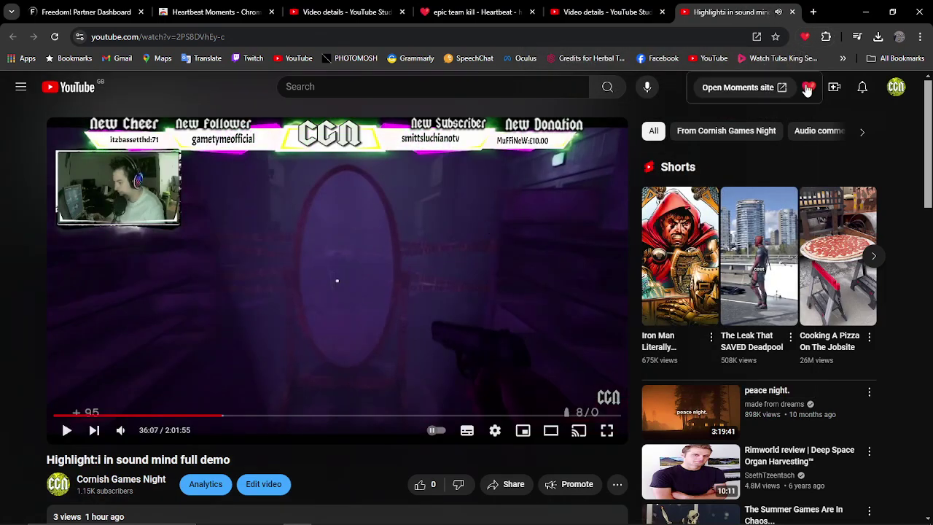
click(804, 37)
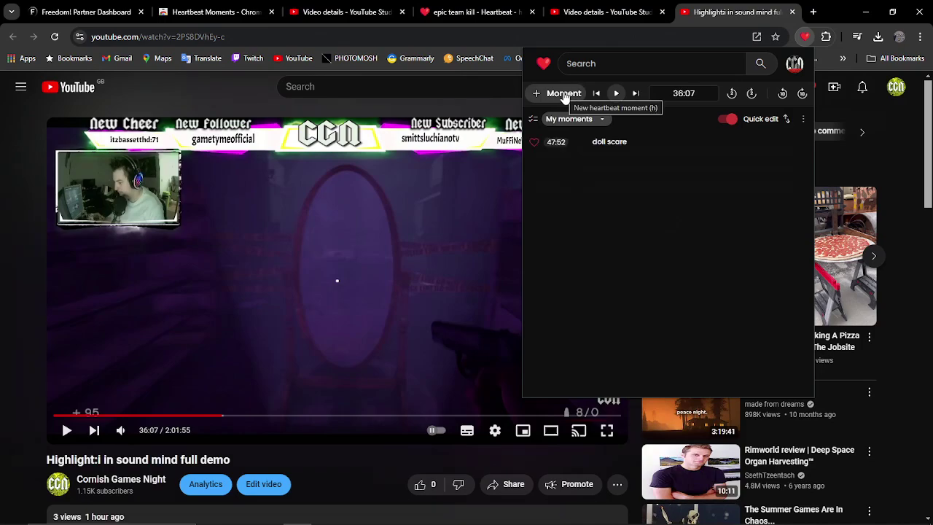
click(556, 95)
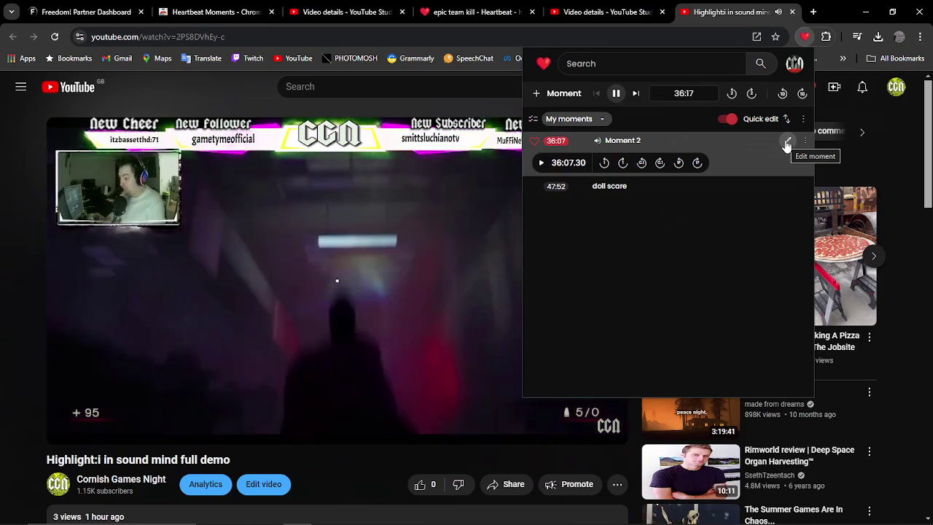
- End Moment 2 at 36:20 and save it to the 'insound mind stream moments' playlist
click(787, 143)
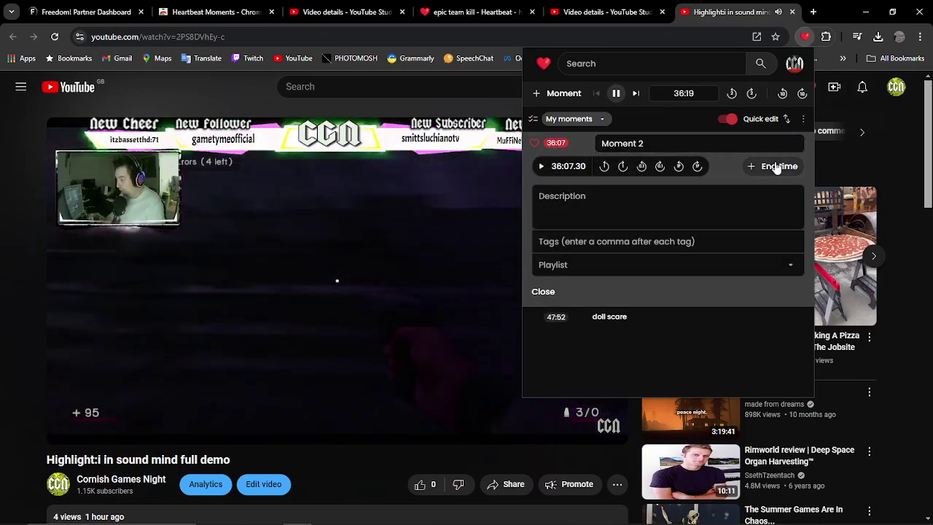
click(777, 167)
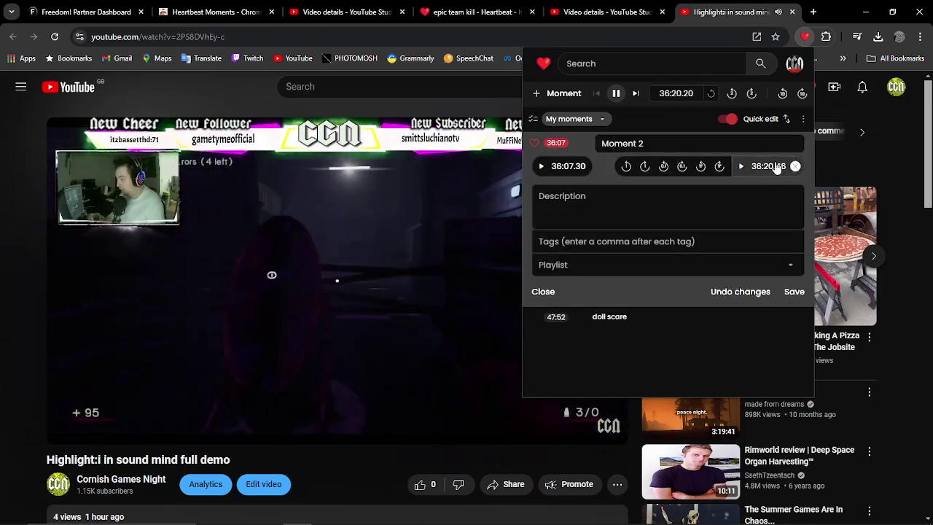
click(368, 309)
click(610, 206)
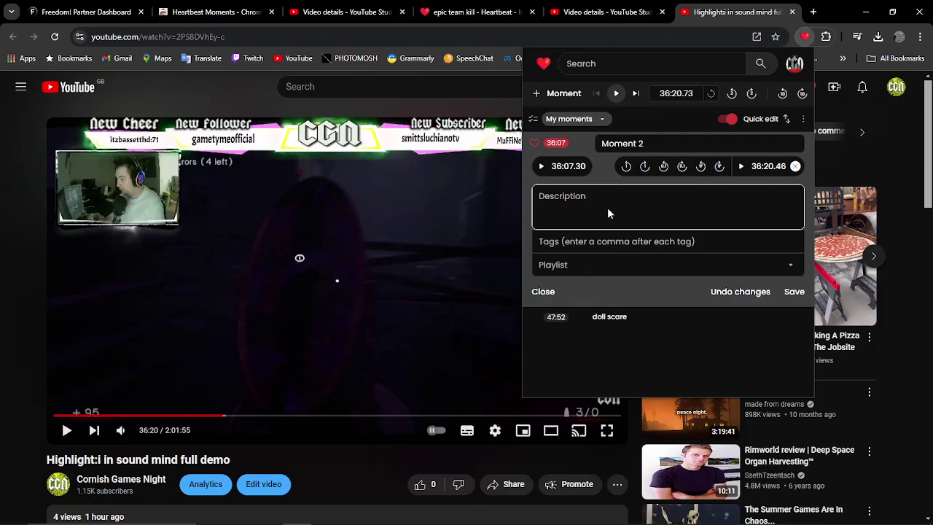
click(611, 270)
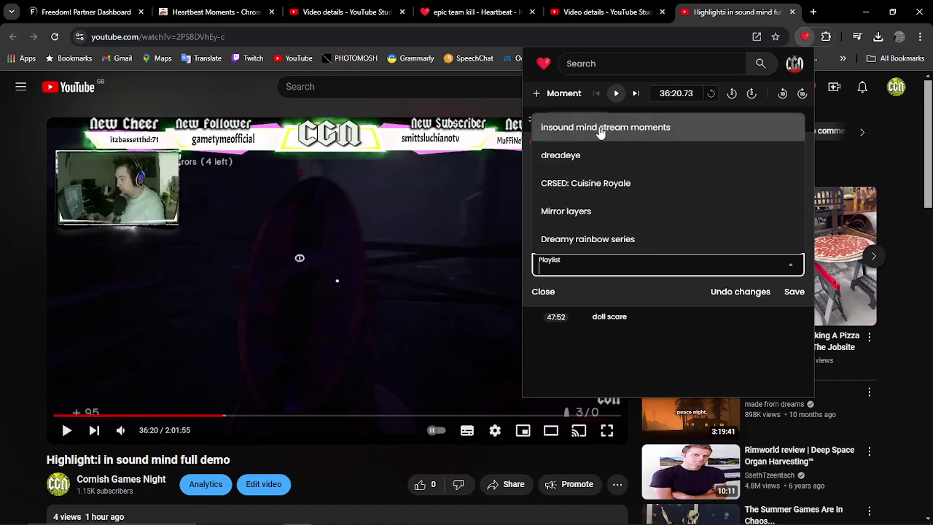
click(600, 130)
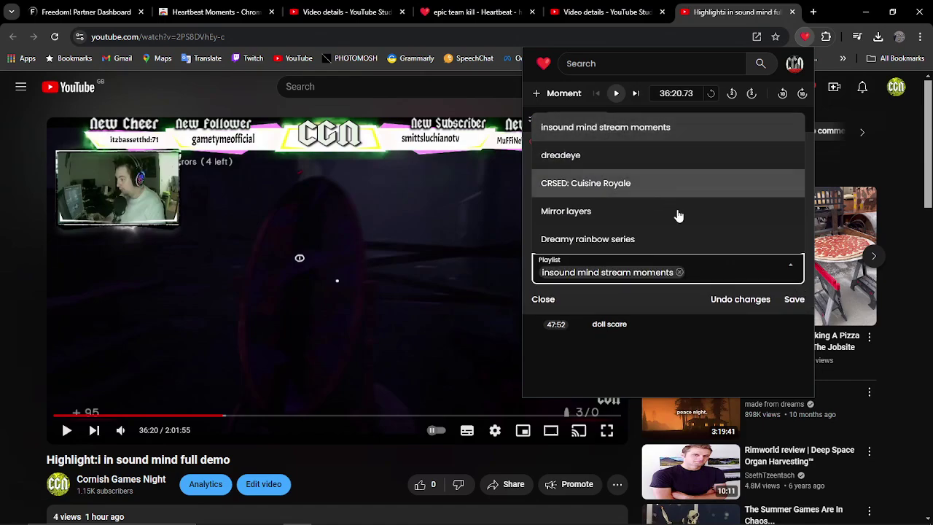
click(790, 302)
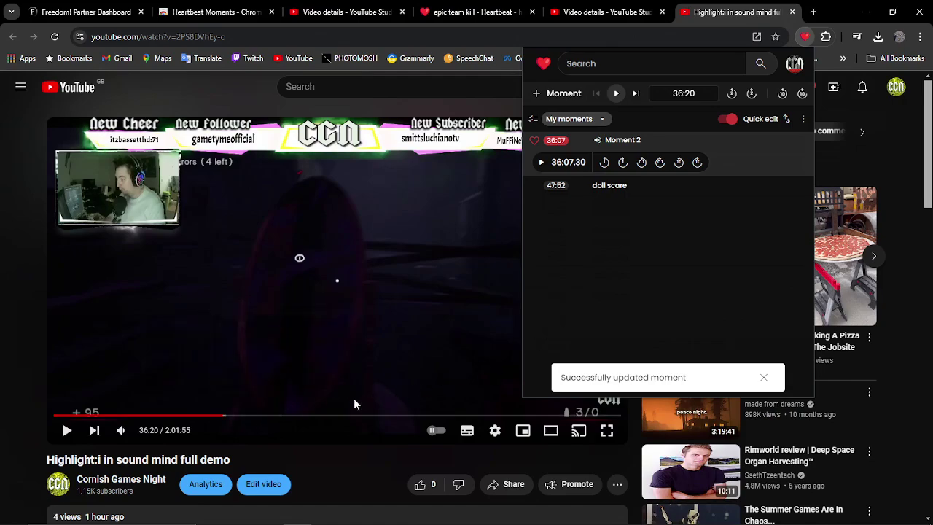
key(ctrl+4)
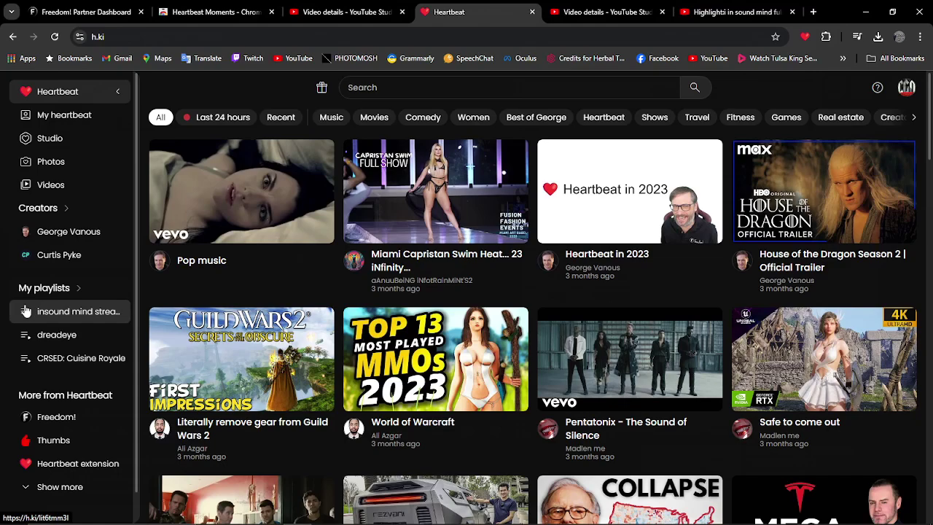
- Open the 'insound mind stream moments' playlist and pause its 36:07 'panic' moment
click(73, 315)
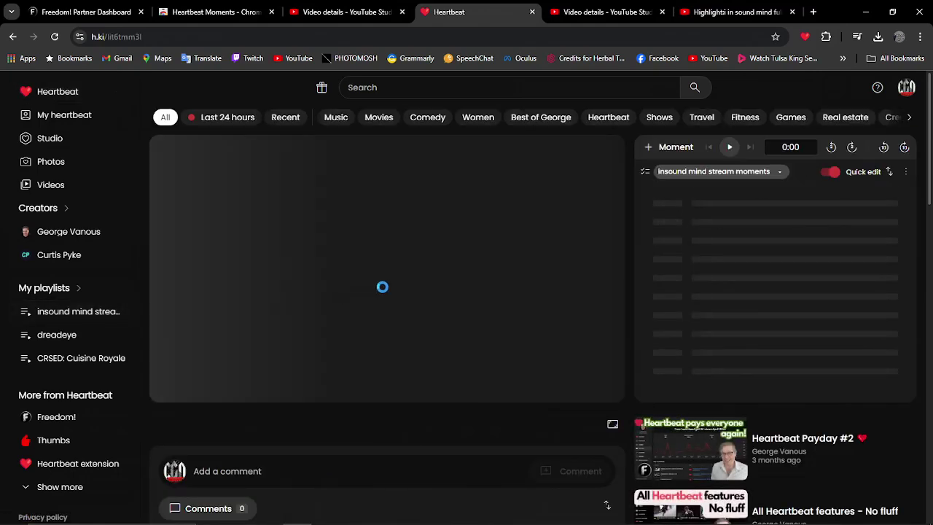
click(170, 392)
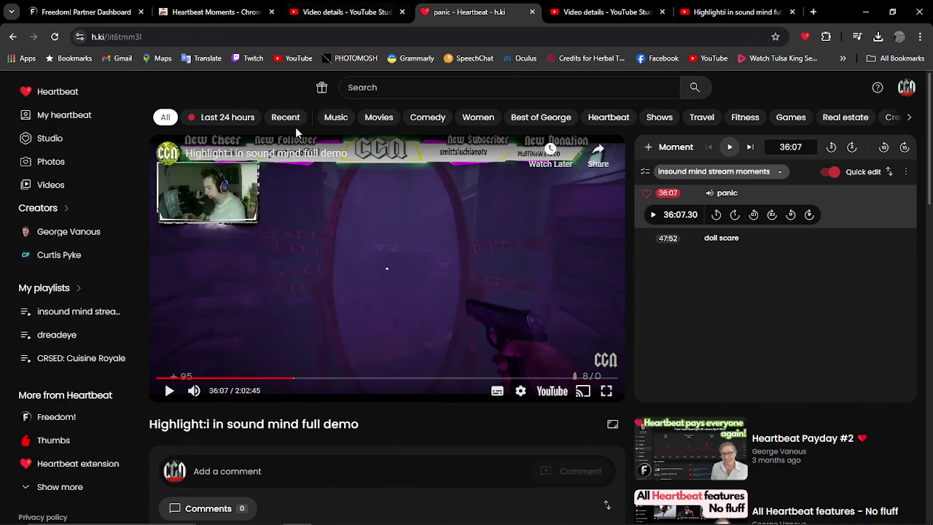
- Copy the Heartbeat playlist's h.ki web address from the address bar
click(120, 37)
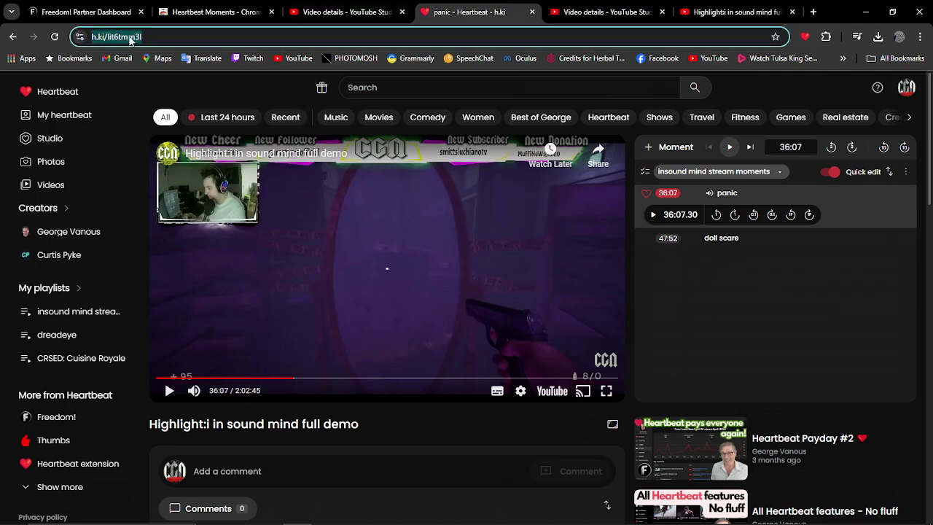
right_click(126, 37)
click(167, 142)
- Paste the playlist link into the highlight video's description in YouTube Studio
click(354, 16)
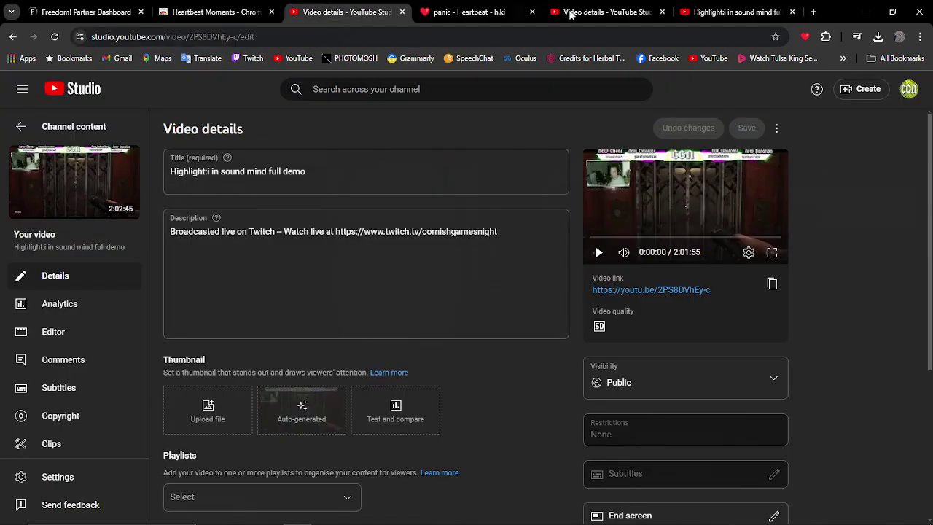
click(897, 86)
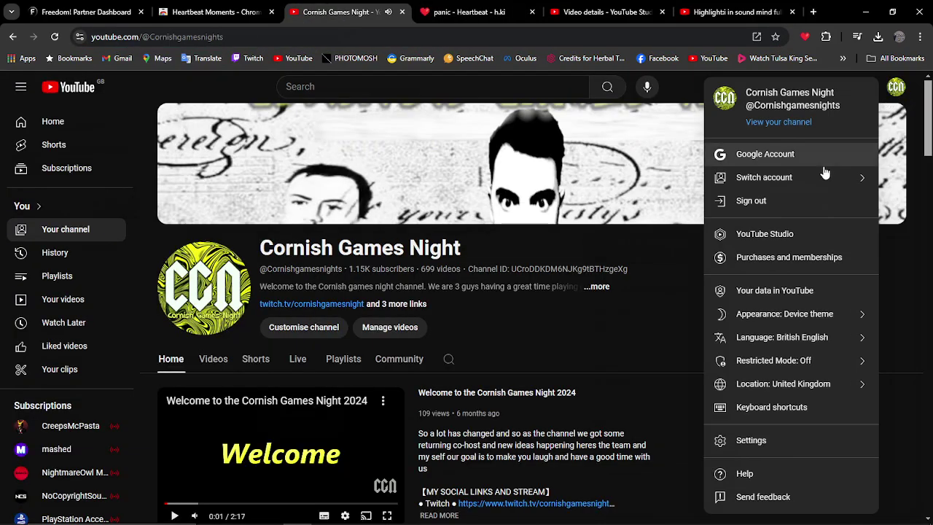
click(759, 234)
click(100, 269)
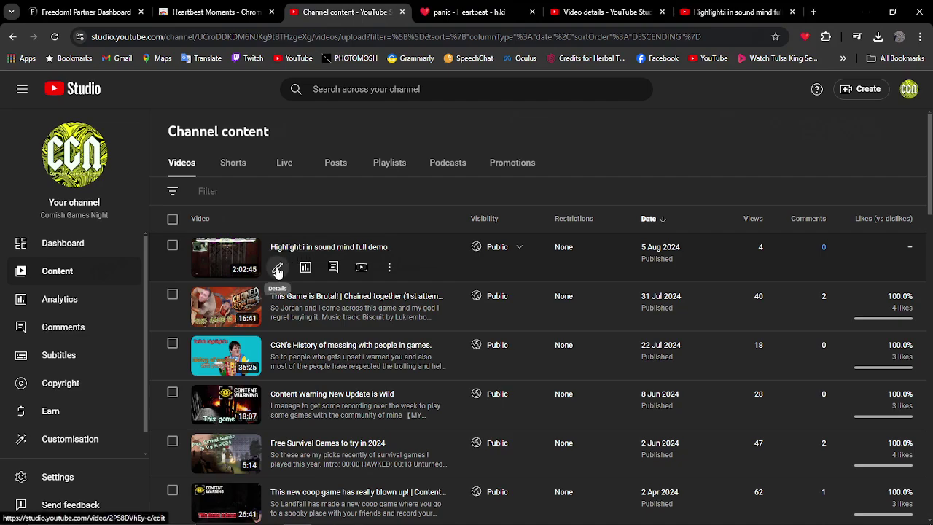
click(277, 267)
click(420, 290)
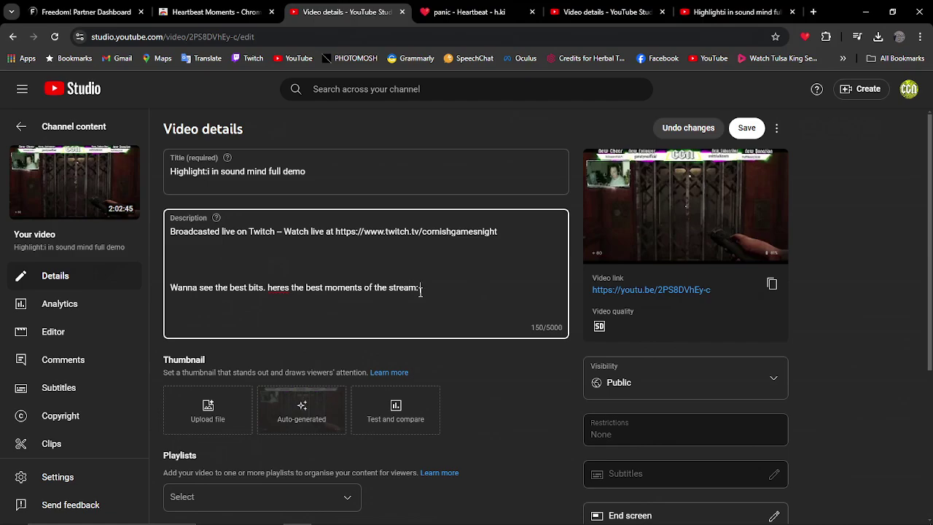
key(ctrl+v)
- Open the highlight's watch page and expand its description to reach the h.ki moments link
click(651, 290)
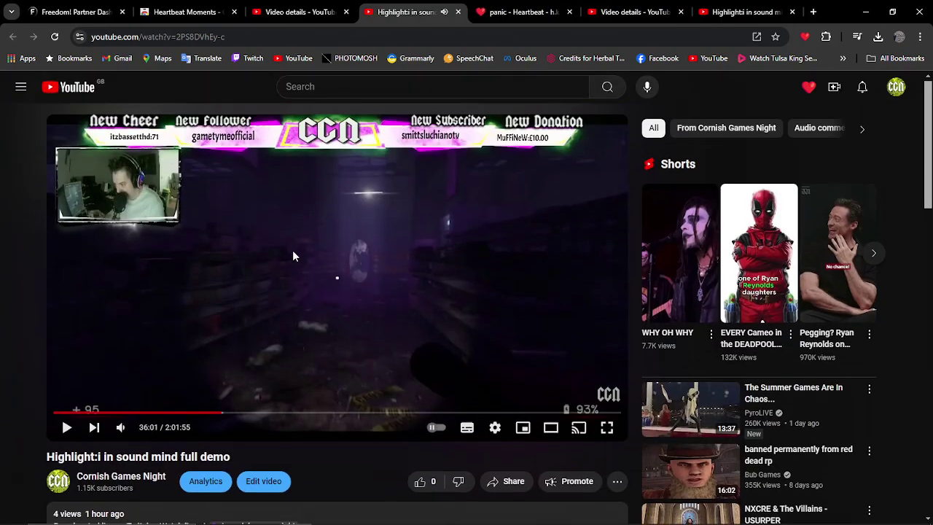
scroll(290, 336, down, 1)
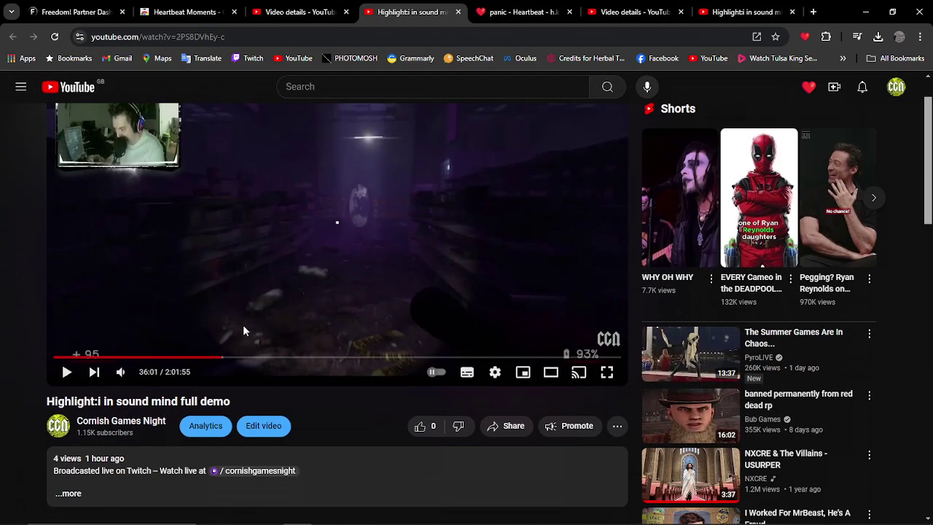
scroll(237, 331, down, 1)
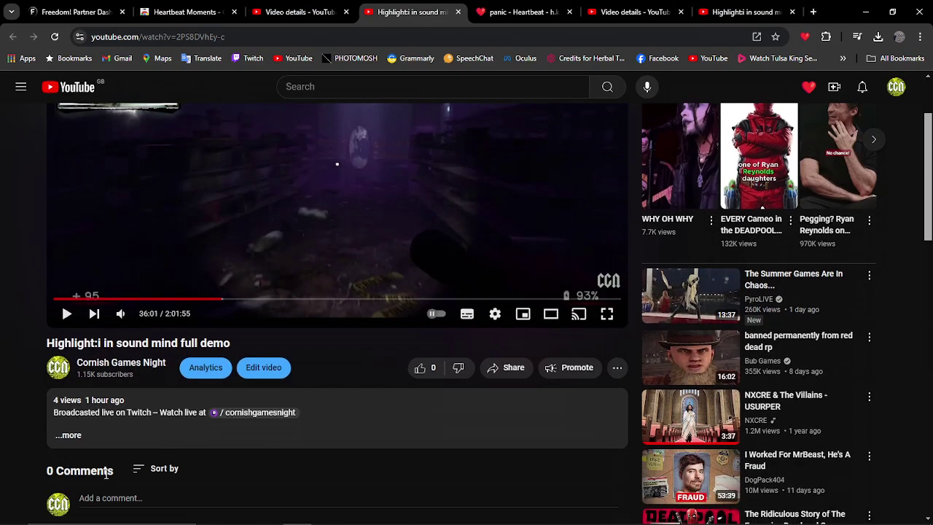
click(71, 436)
scroll(161, 386, down, 2)
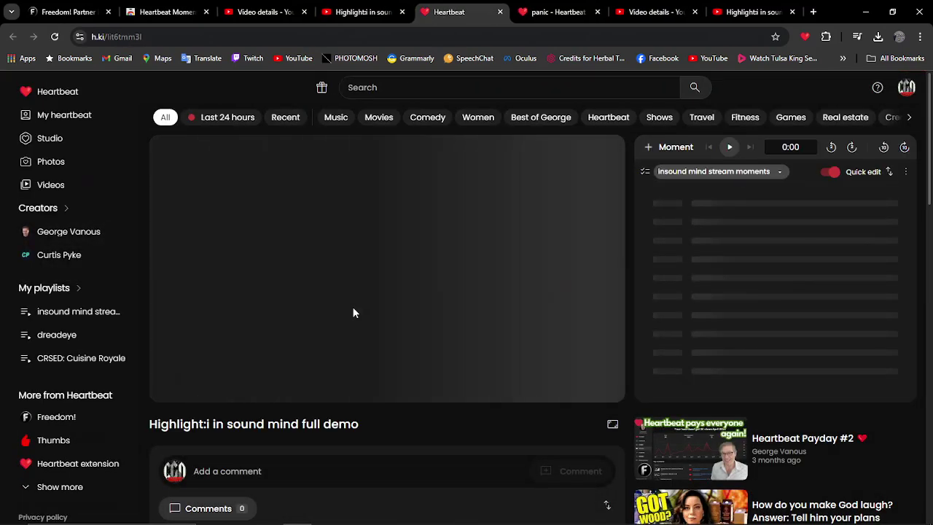
- Pause the 'panic' moment on the loaded h.ki playlist page at 36:10
click(170, 392)
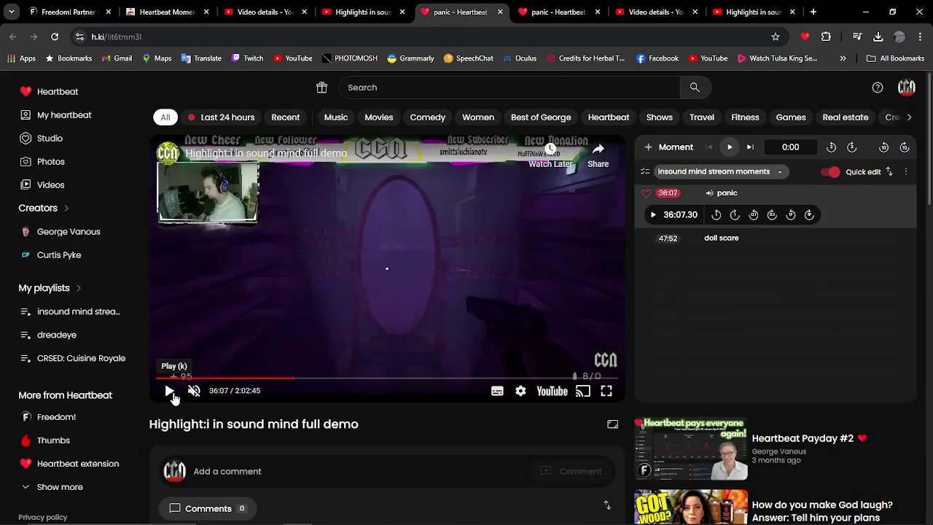
mouse_move(188, 392)
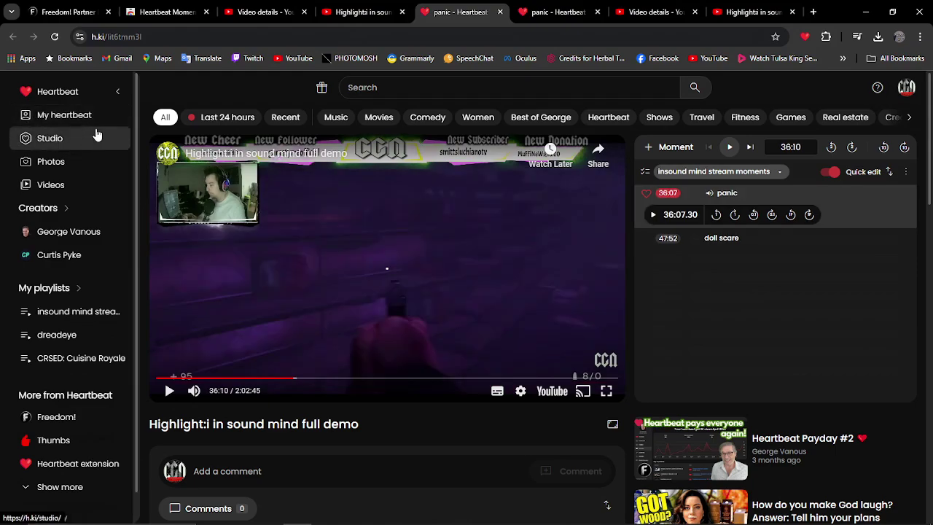
- From My heartbeat, play the Halo 2 'I lost it with my laugh!' moment (4:49–5:11), then pause
click(51, 185)
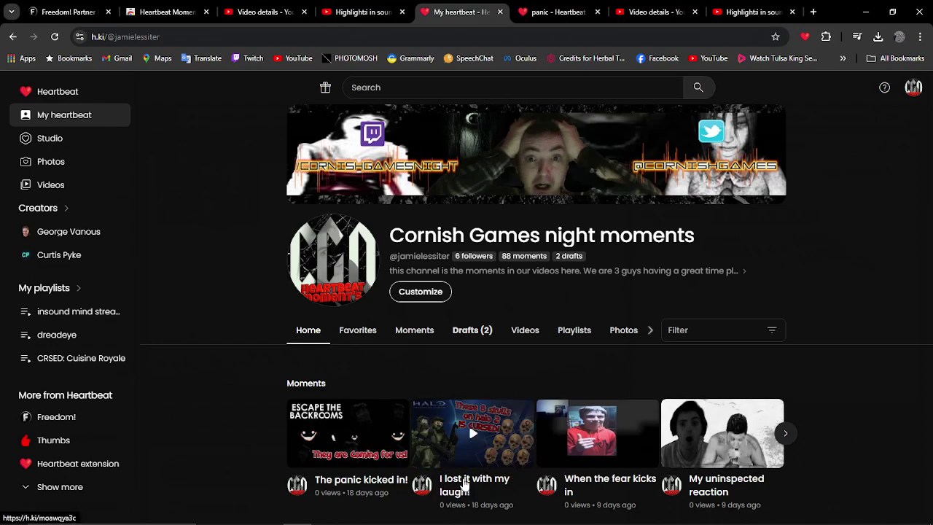
click(465, 483)
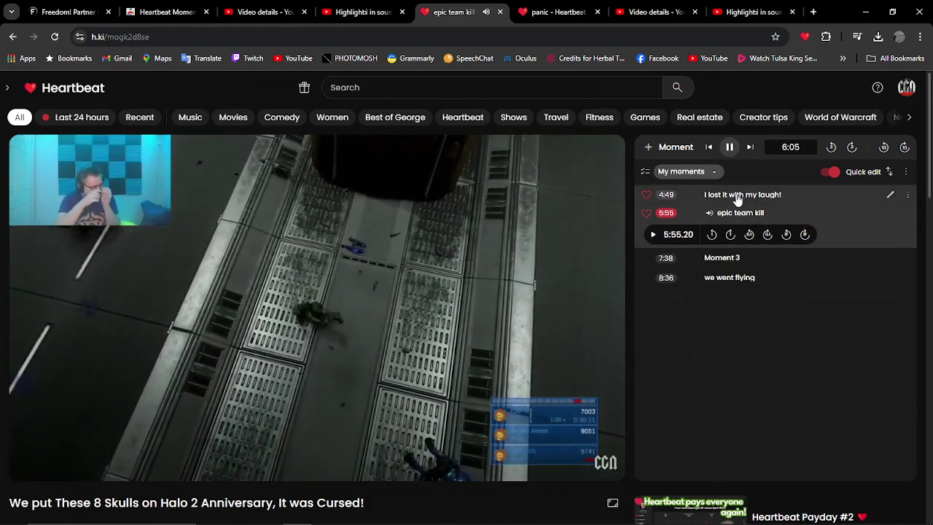
click(736, 197)
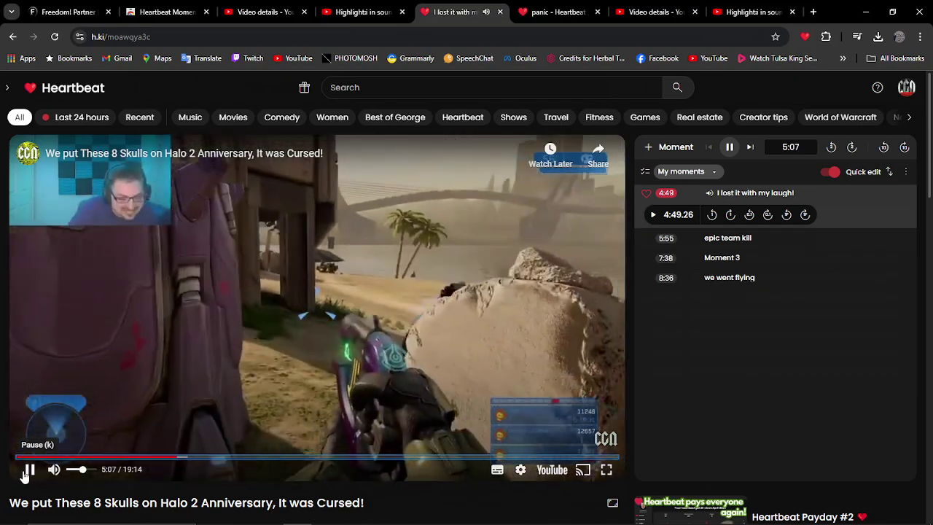
click(28, 470)
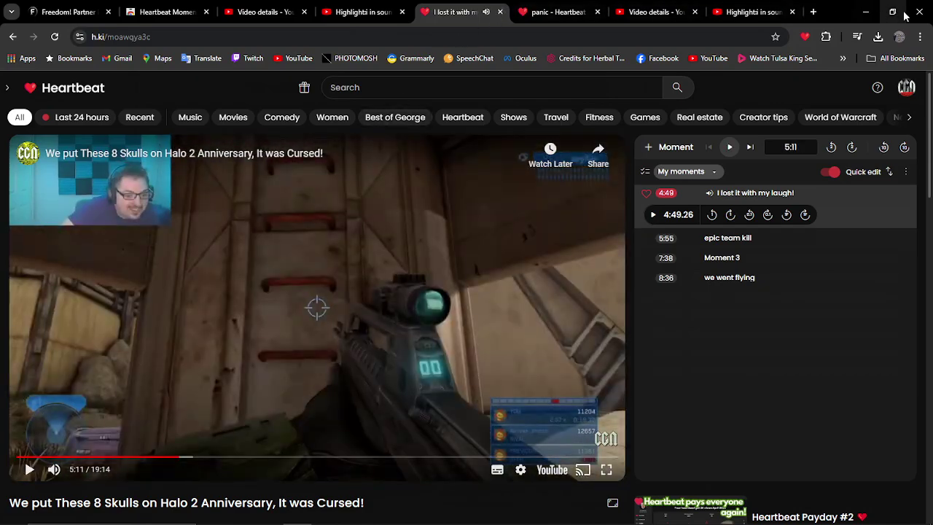